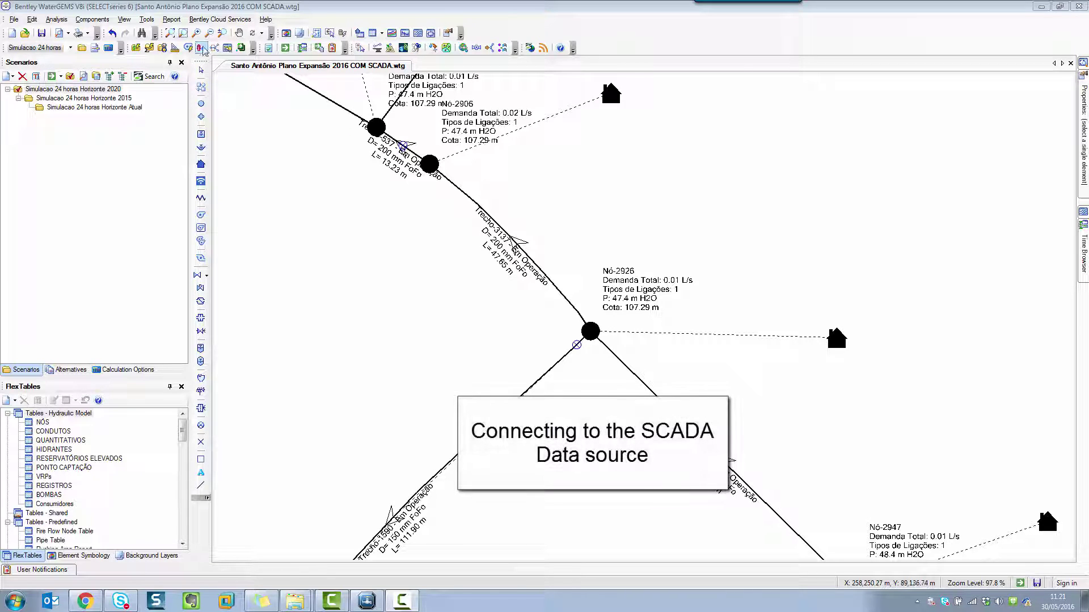
- Launch the SCADAConnect Simulator from Tools, move it aside, and show its CONFIGURE options
{"action": "left_click", "coordinate": [147, 22]}
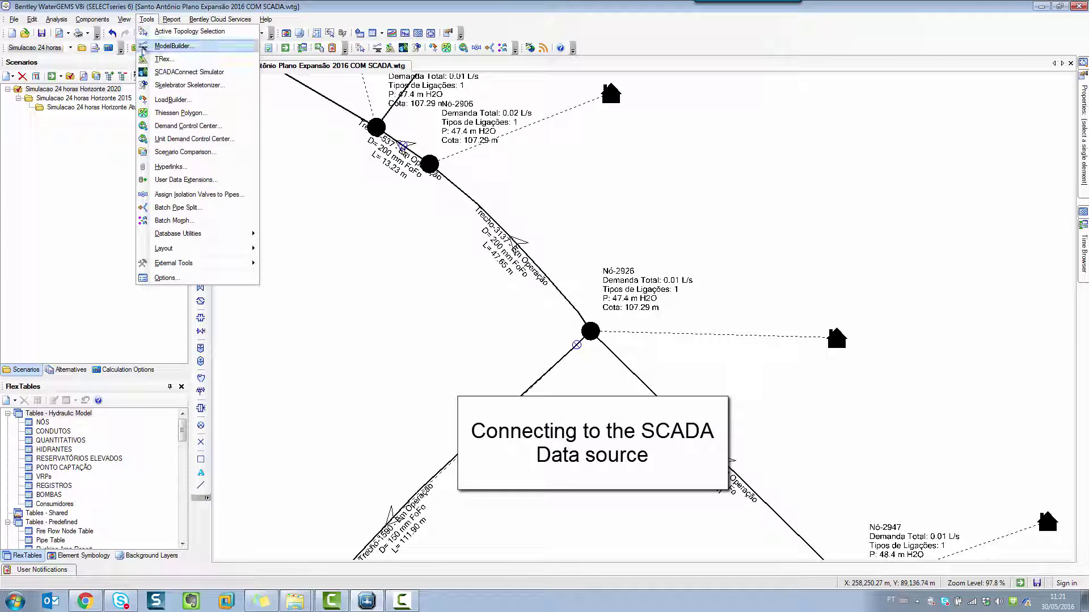
{"action": "left_click", "coordinate": [190, 72]}
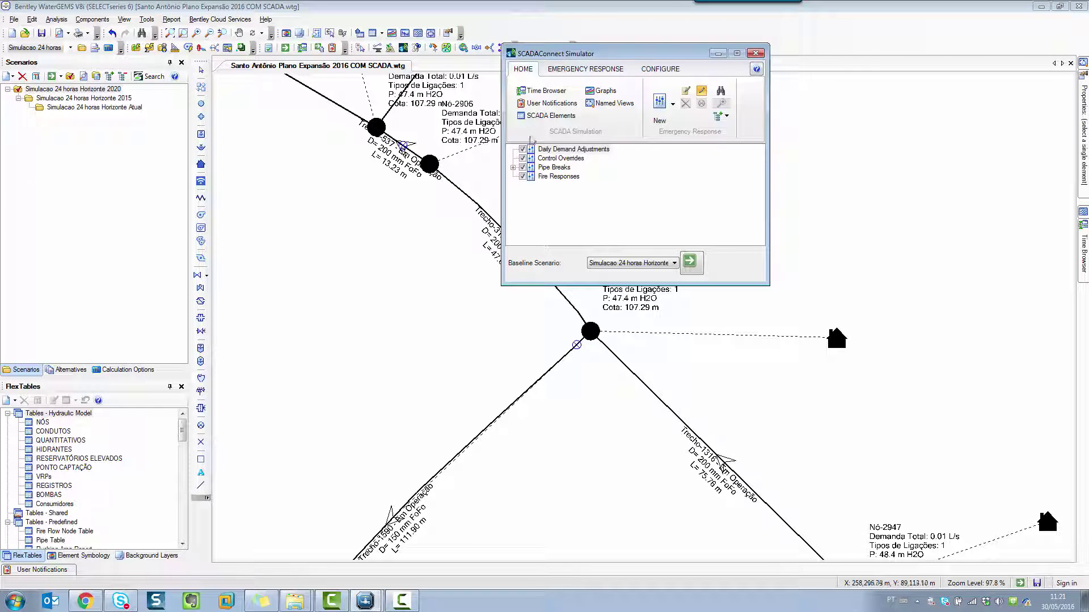
{"action": "left_click_drag", "start_coordinate": [607, 60], "coordinate": [748, 194]}
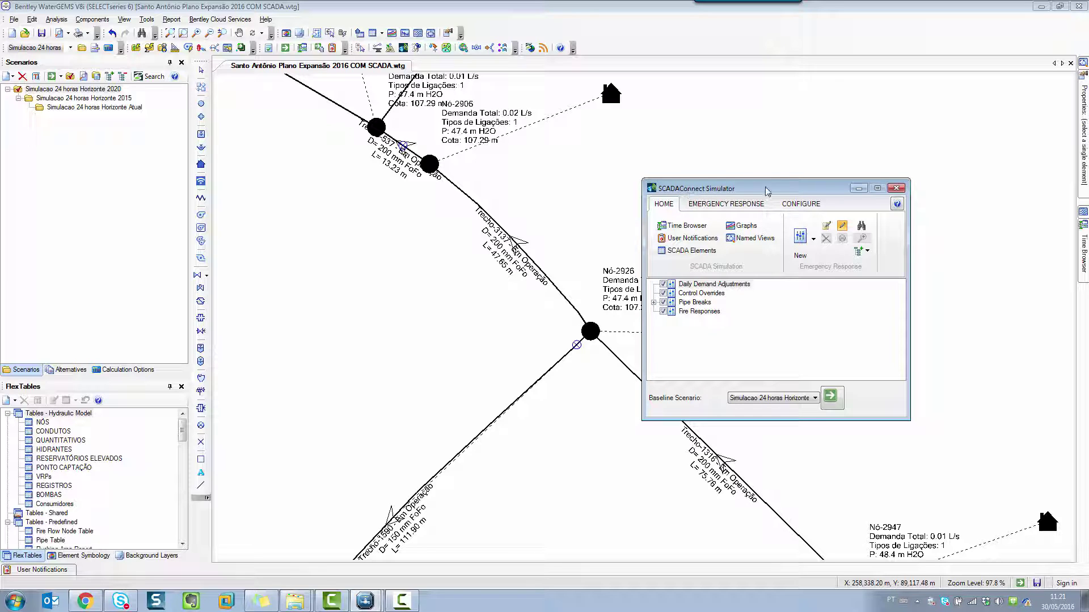
{"action": "left_click", "coordinate": [799, 205]}
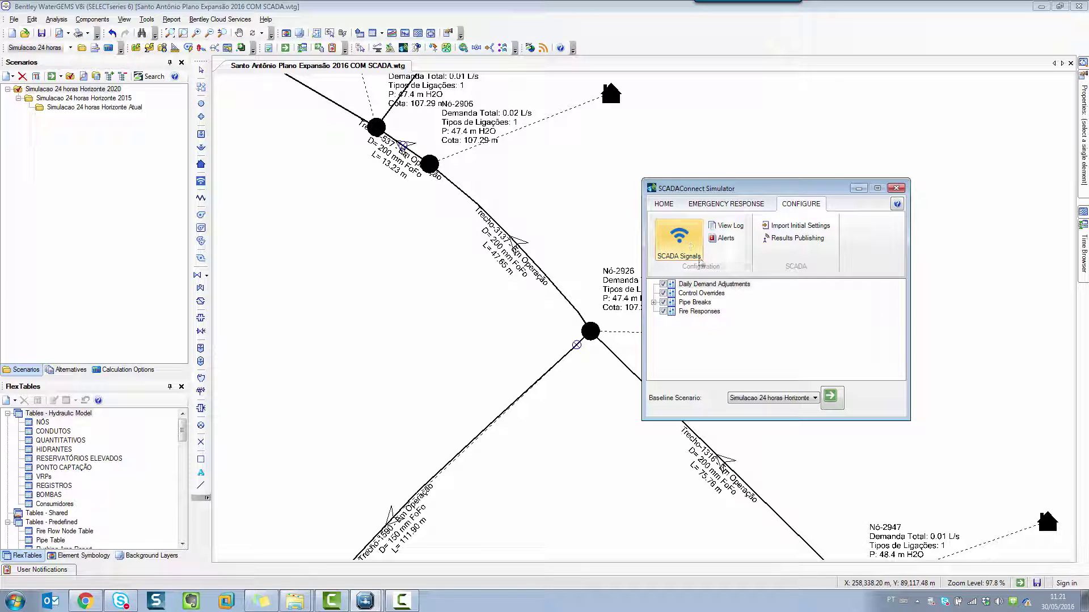
- Show the SCADA Signals dialog listing SCADA Datasource - 1 and its Pressão 2926 signal
{"action": "left_click", "coordinate": [668, 241]}
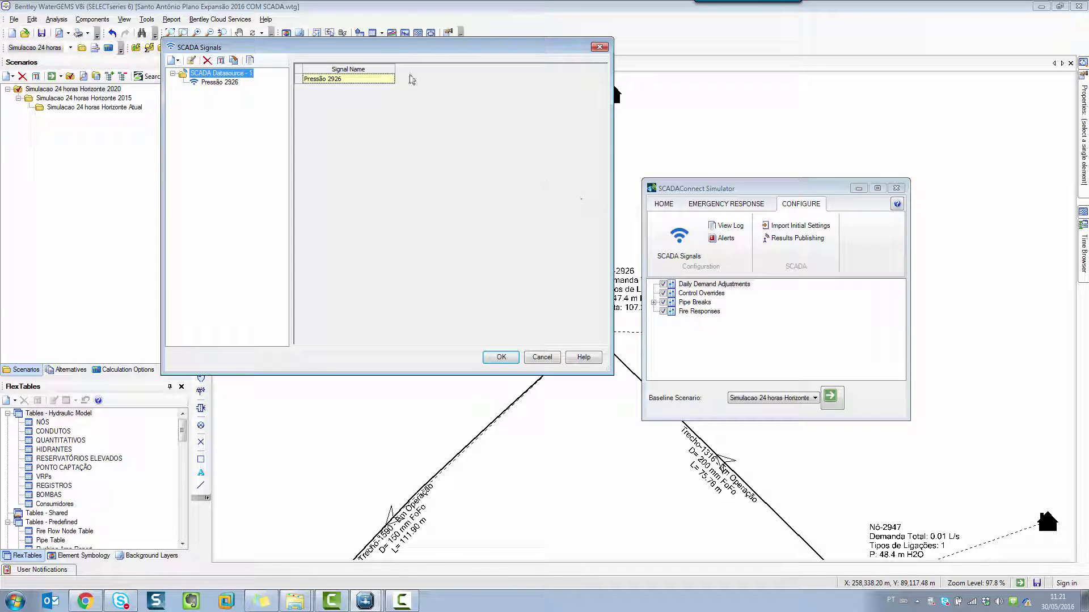
{"action": "left_click_drag", "start_coordinate": [396, 48], "coordinate": [583, 147]}
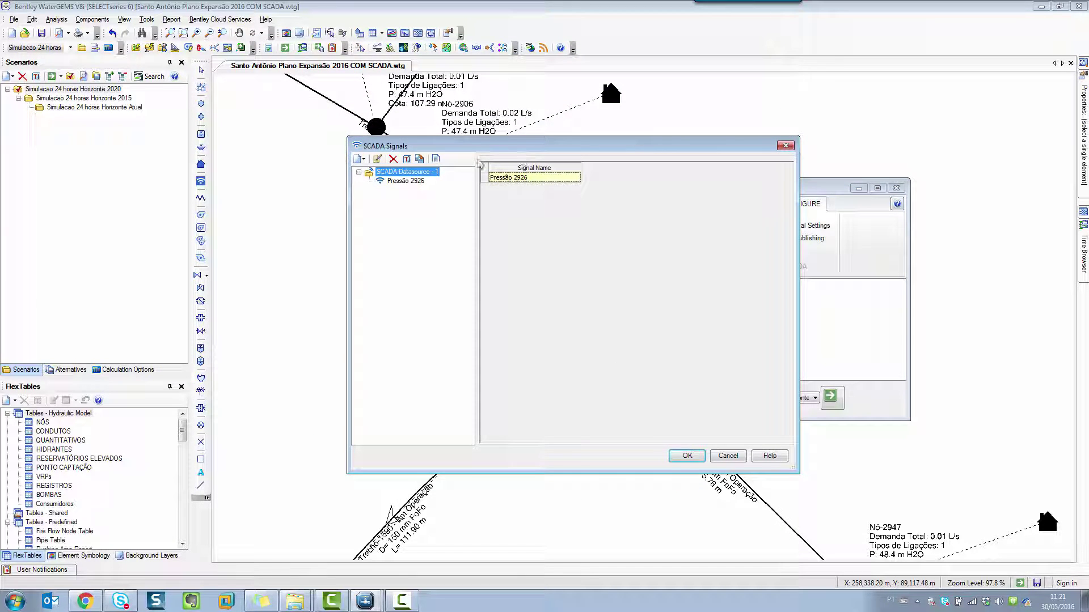
{"action": "right_click", "coordinate": [395, 176]}
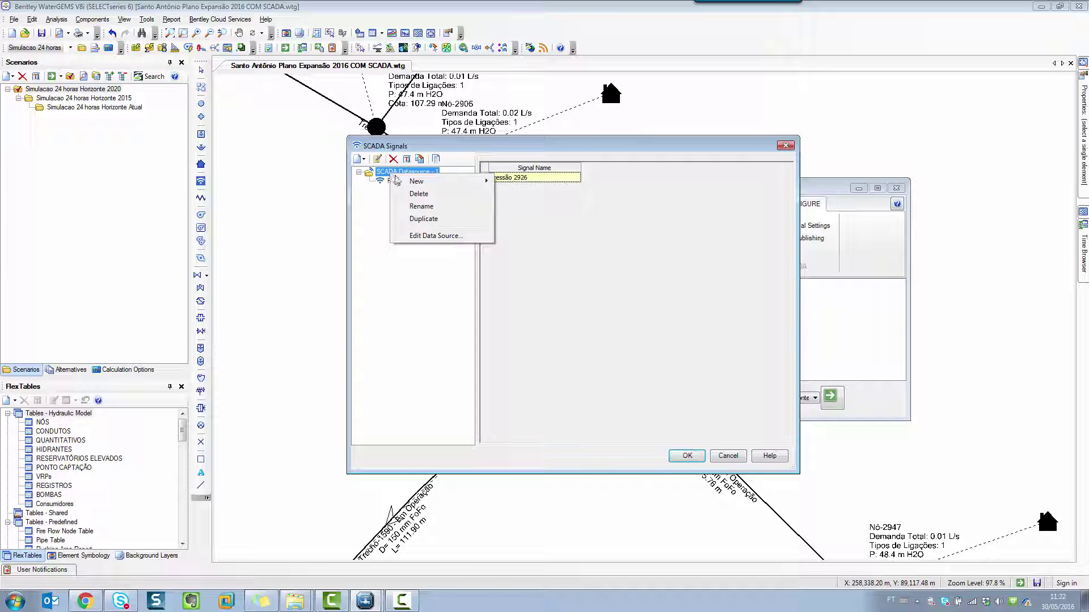
{"action": "left_click", "coordinate": [431, 236]}
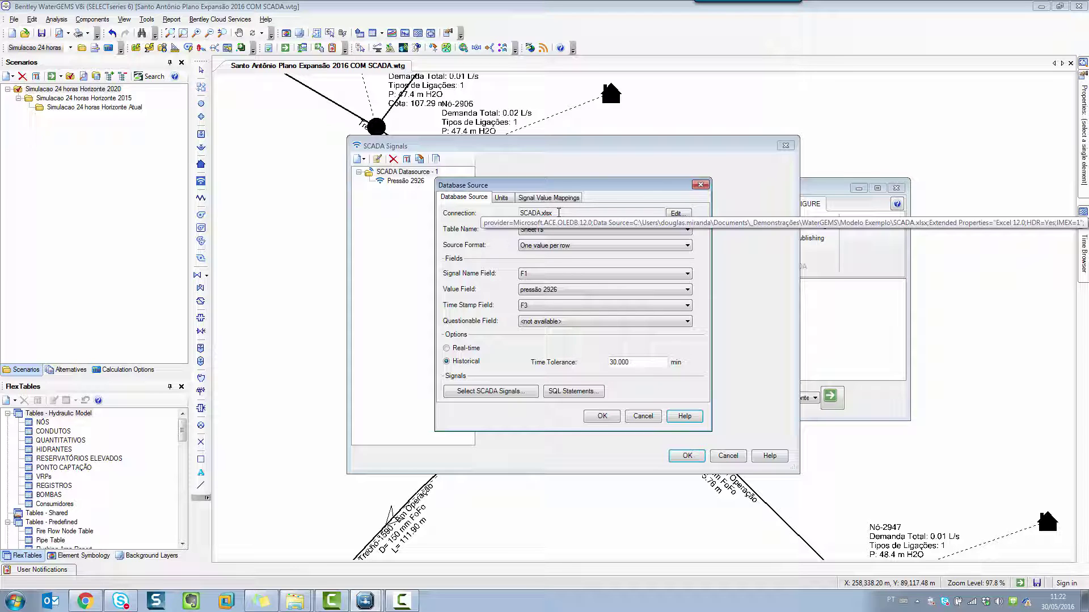
{"action": "left_click", "coordinate": [643, 417]}
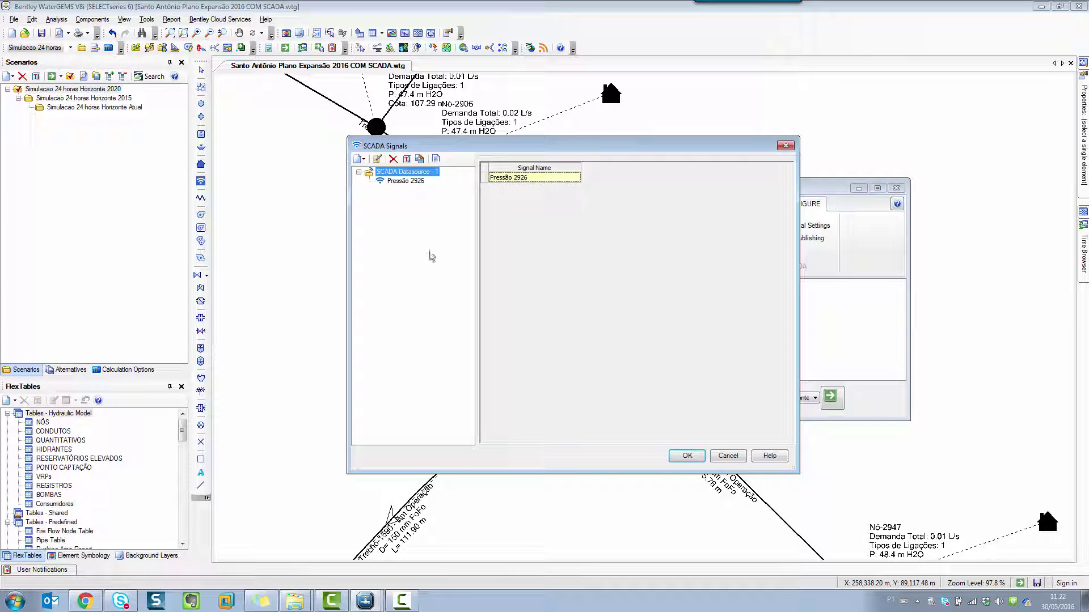
{"action": "right_click", "coordinate": [418, 174]}
{"action": "mouse_move", "coordinate": [444, 180]}
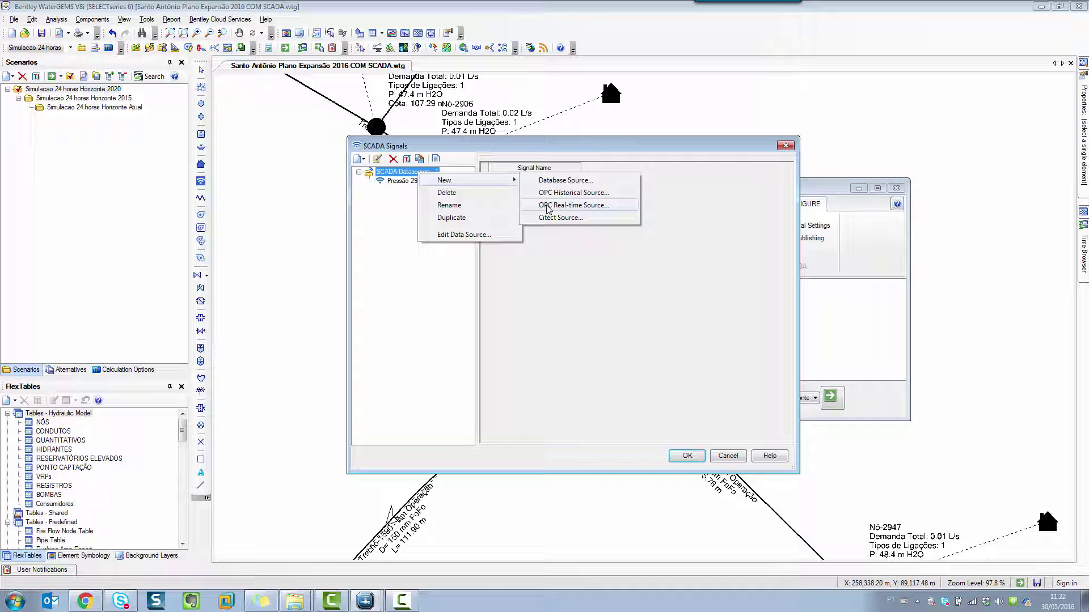
{"action": "left_click", "coordinate": [548, 180]}
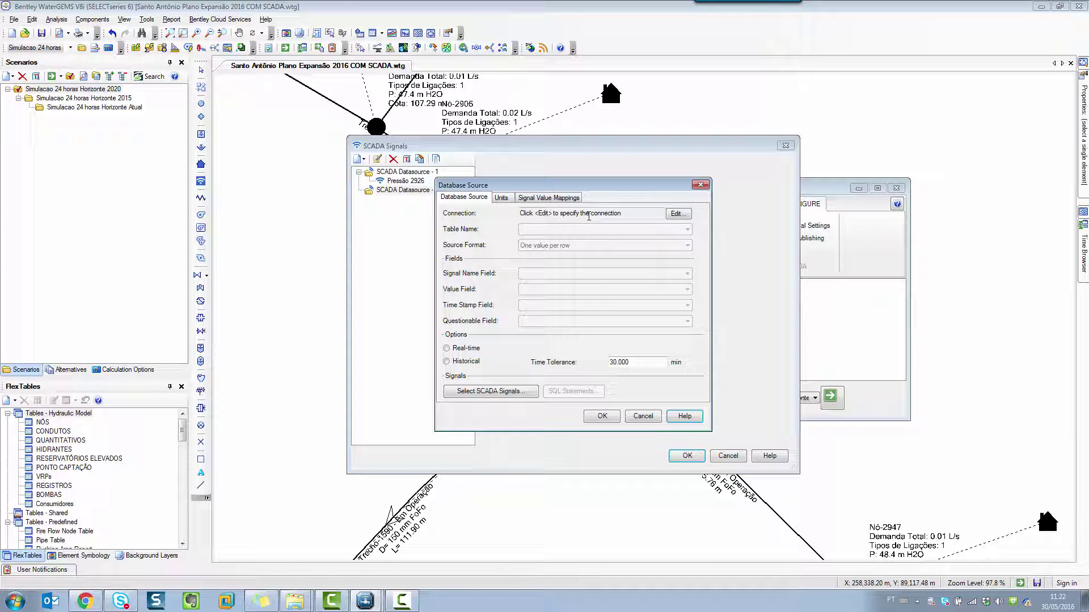
{"action": "left_click", "coordinate": [677, 215]}
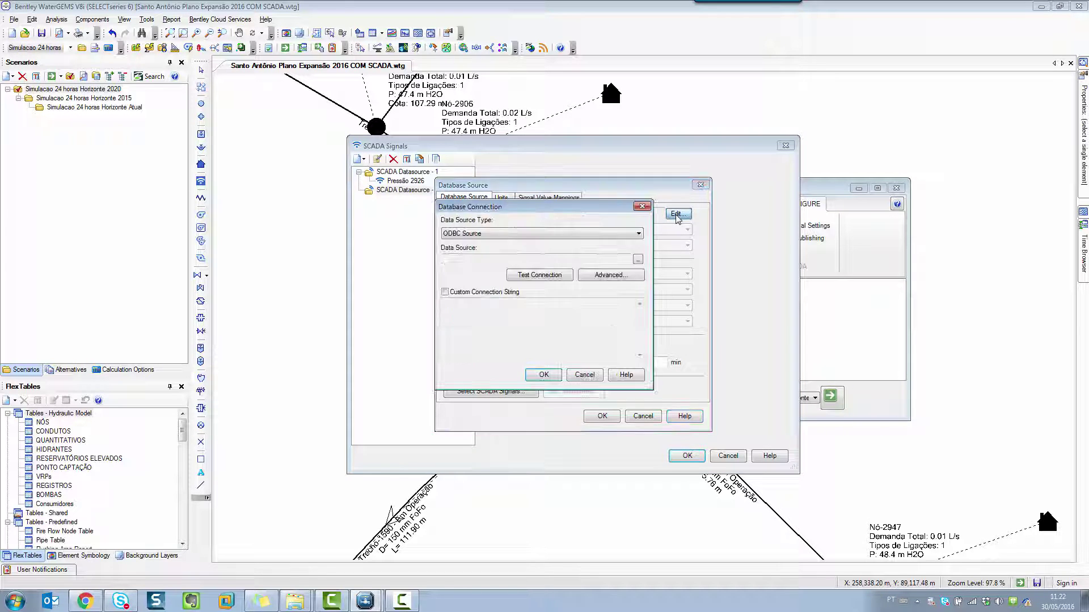
{"action": "left_click", "coordinate": [481, 234]}
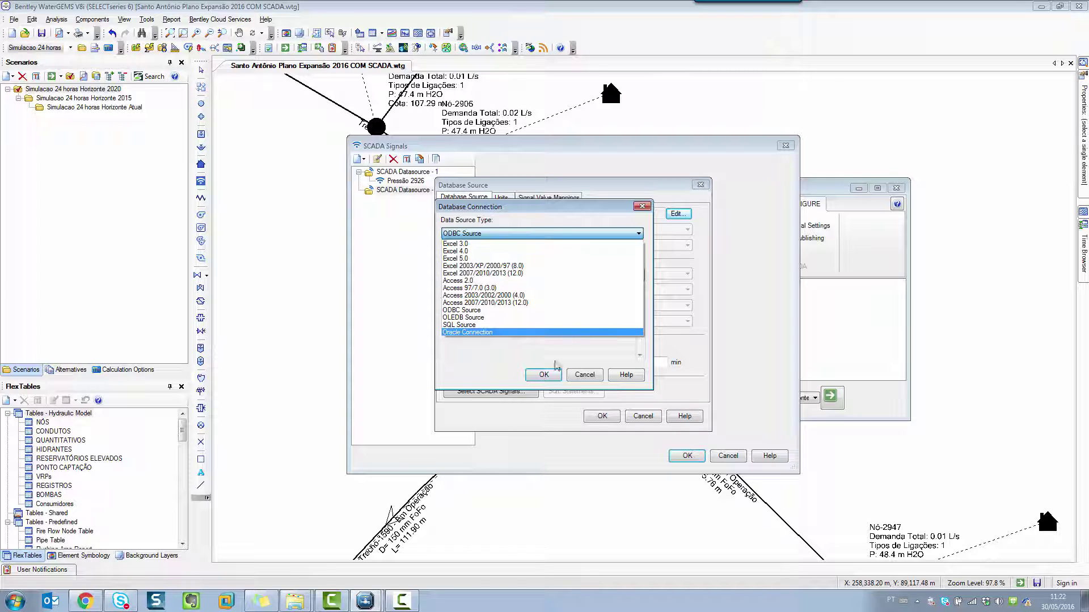
{"action": "left_click", "coordinate": [582, 376]}
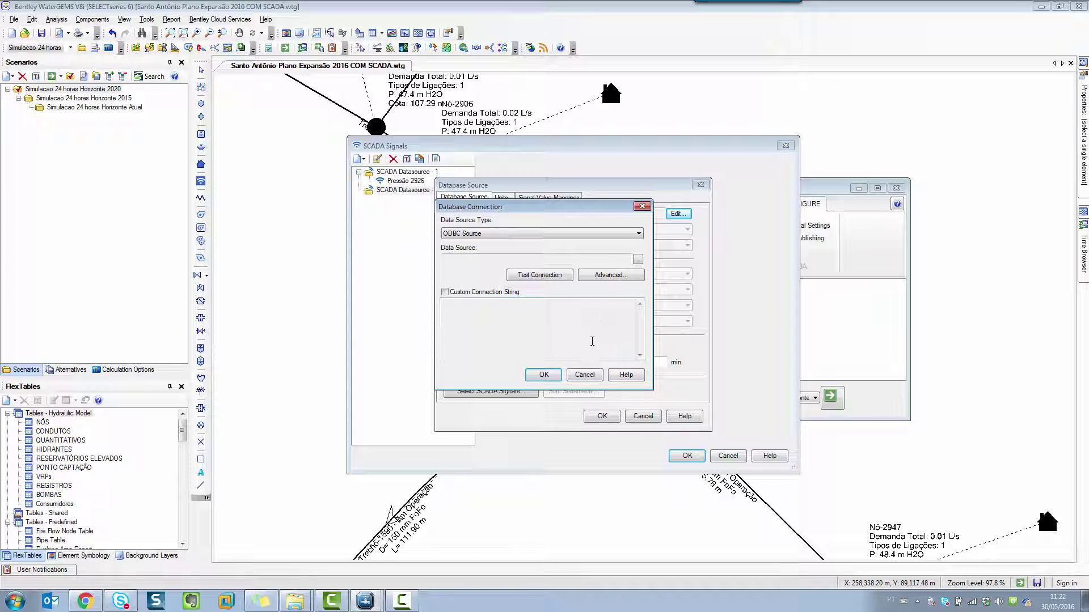
{"action": "left_click", "coordinate": [584, 375]}
{"action": "left_click", "coordinate": [643, 417]}
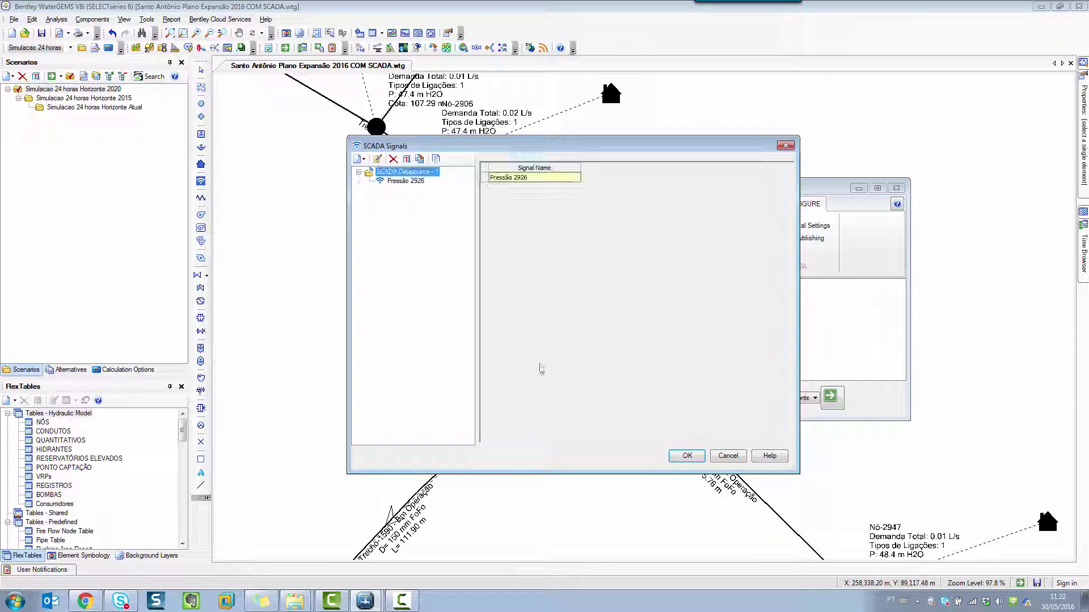
- Load and browse the Pressão 2926 historical readings preview, then cancel the SCADA Signals dialog
{"action": "left_click", "coordinate": [405, 181]}
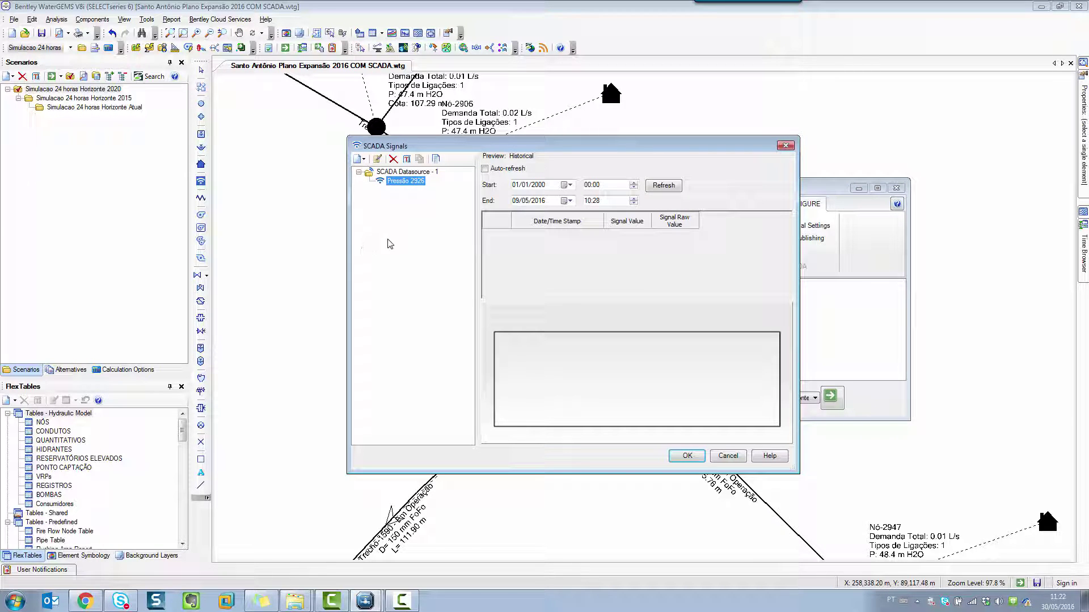
{"action": "left_click", "coordinate": [659, 188]}
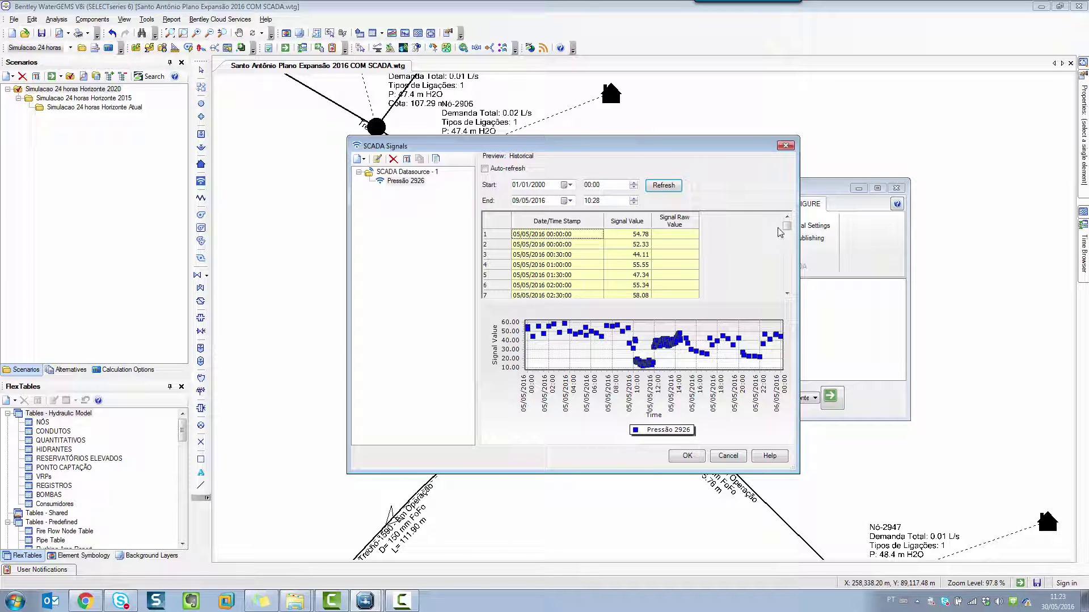
{"action": "left_click_drag", "start_coordinate": [787, 227], "coordinate": [787, 264]}
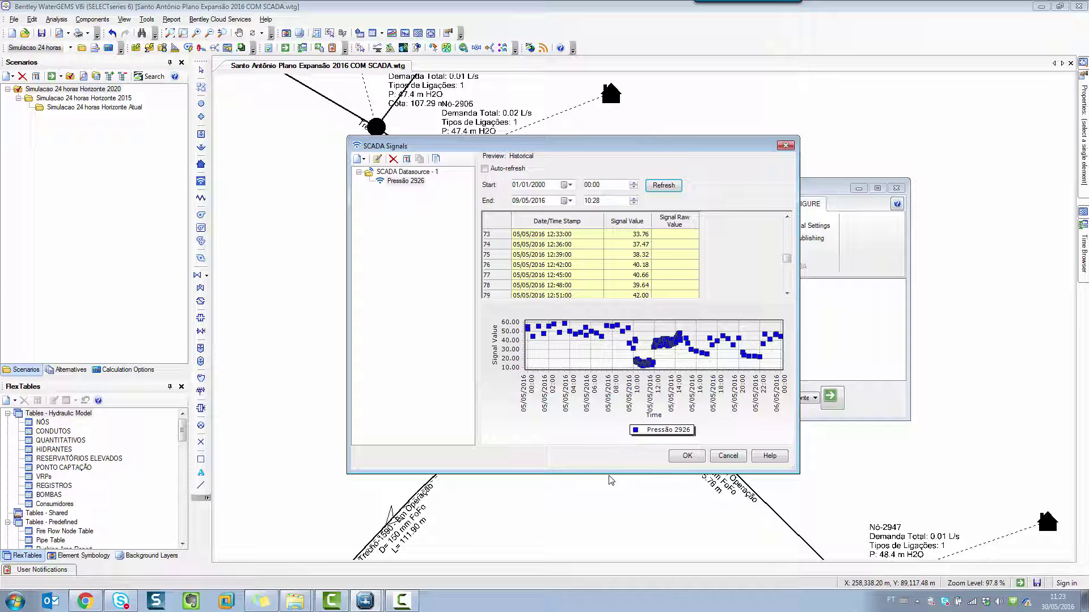
{"action": "left_click", "coordinate": [729, 456]}
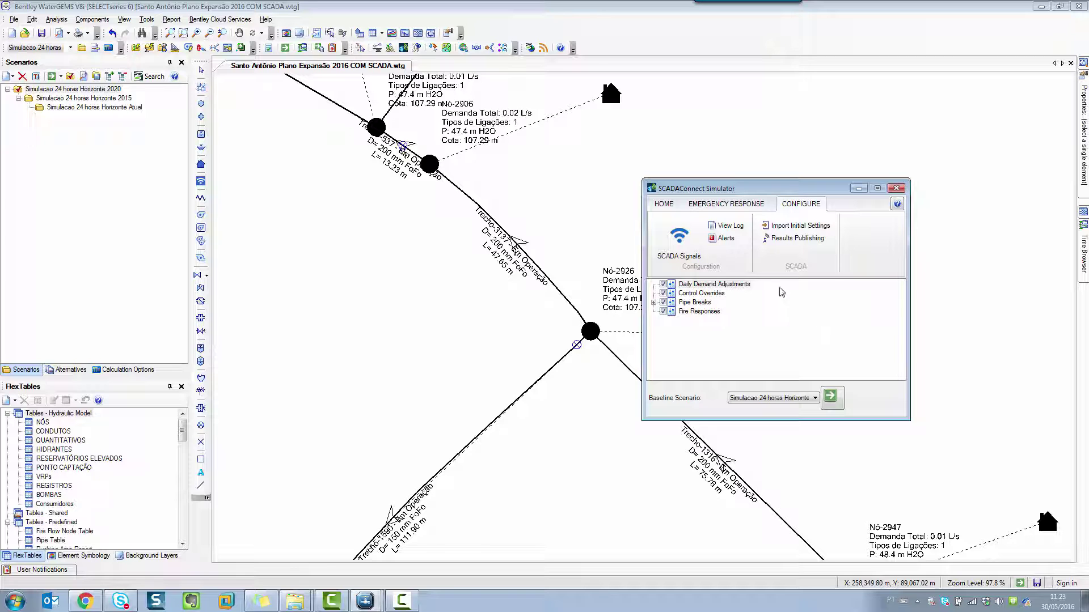
- Close the simulator and place SCADA element SE-4 just left of node Nó-2926
{"action": "left_click", "coordinate": [899, 189]}
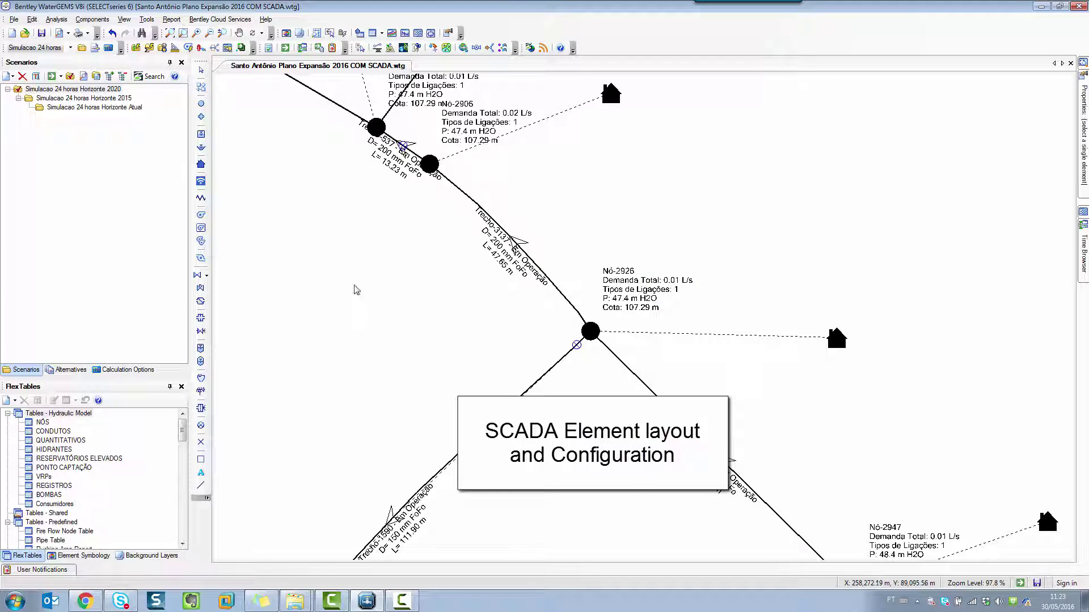
{"action": "left_click_drag", "start_coordinate": [353, 287], "coordinate": [382, 307]}
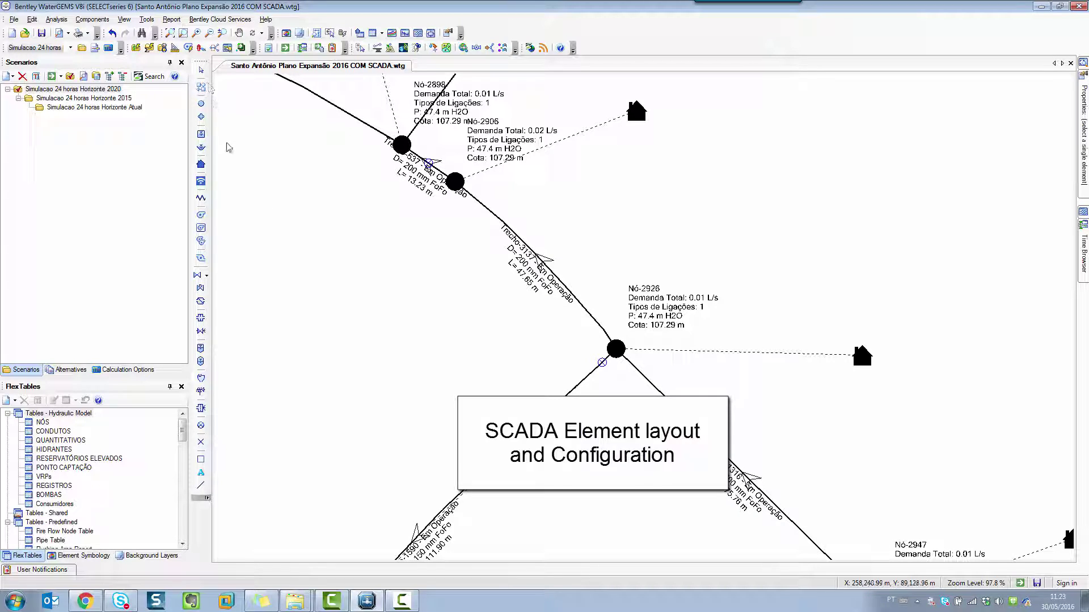
{"action": "left_click", "coordinate": [202, 182]}
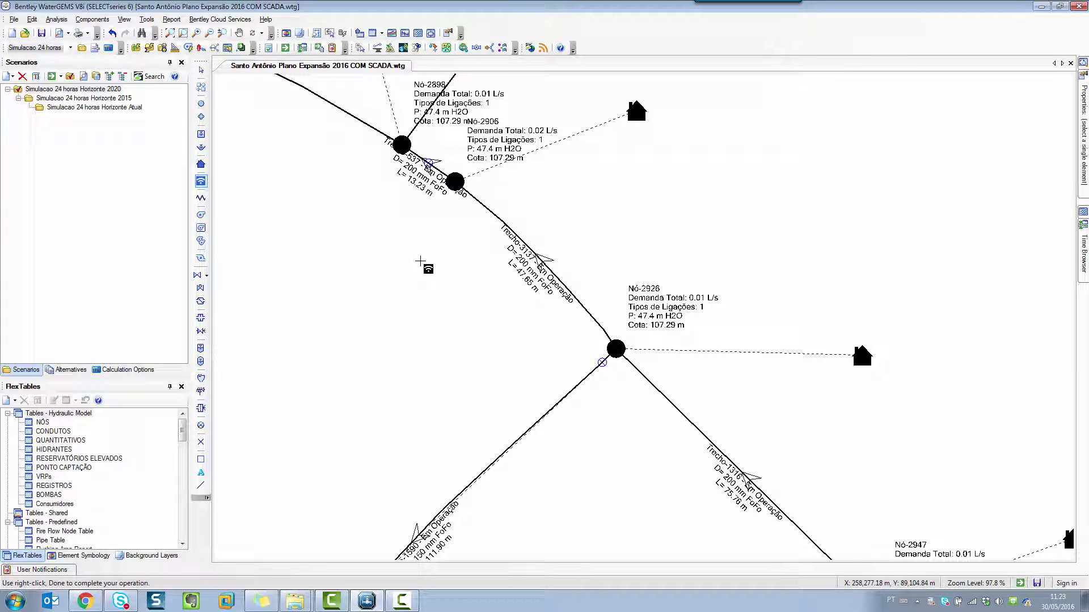
{"action": "left_click", "coordinate": [573, 343]}
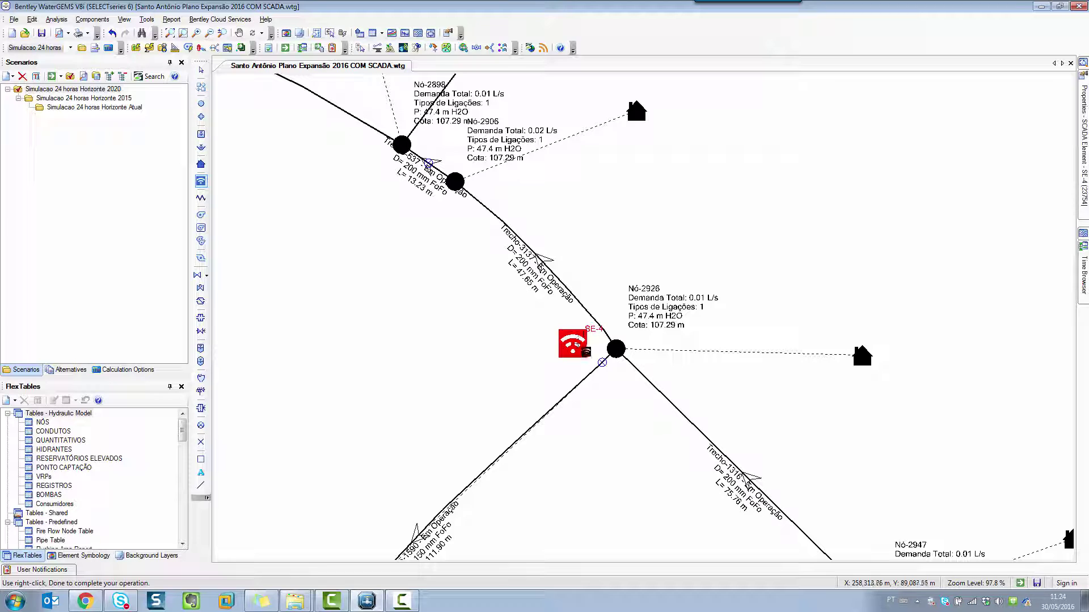
{"action": "left_click", "coordinate": [201, 72]}
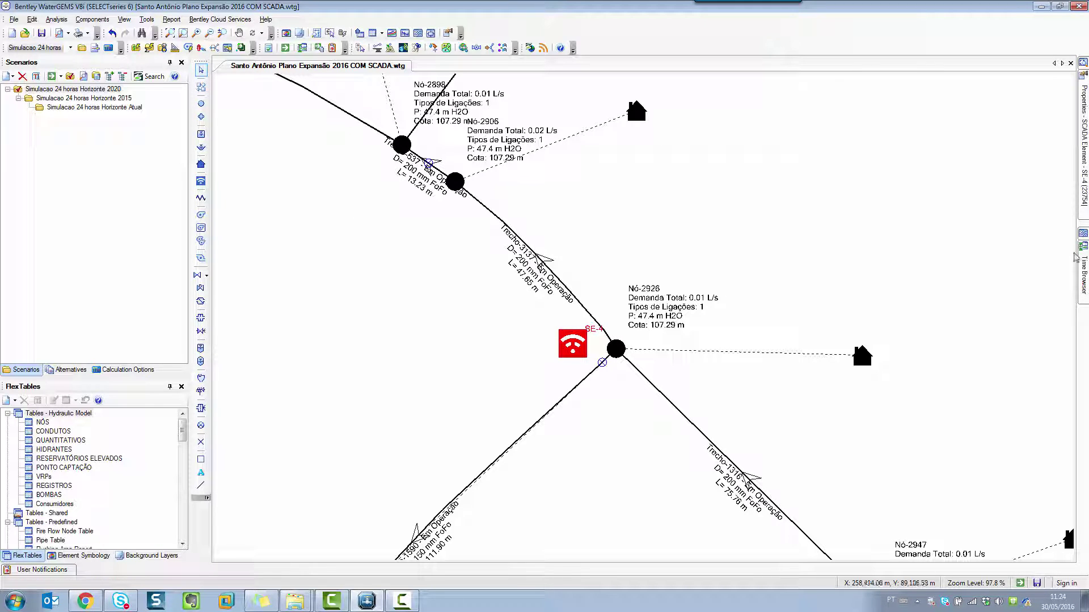
- Pin SE-4's Properties and set its Model Element to Junction Nó-2926, picked from the drawing
{"action": "mouse_move", "coordinate": [1084, 201]}
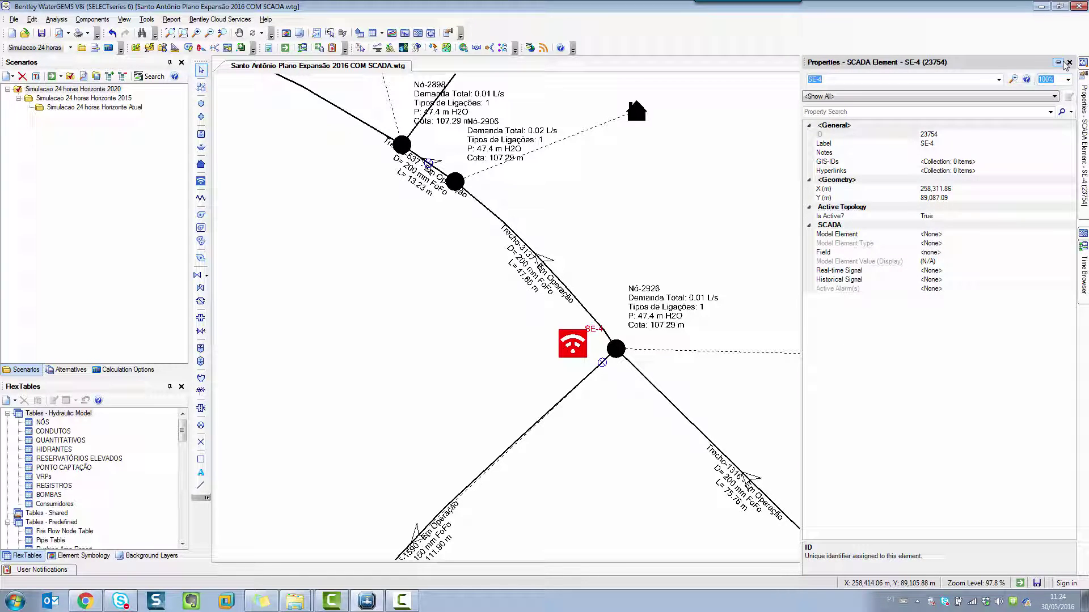
{"action": "left_click", "coordinate": [1058, 62]}
{"action": "left_click", "coordinate": [573, 344]}
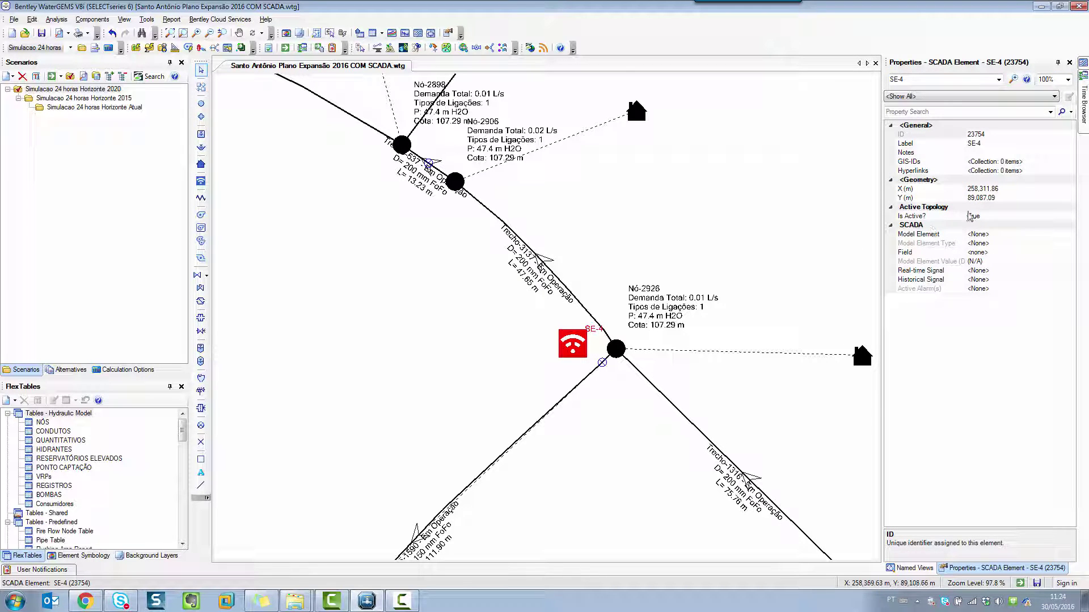
{"action": "left_click", "coordinate": [923, 234]}
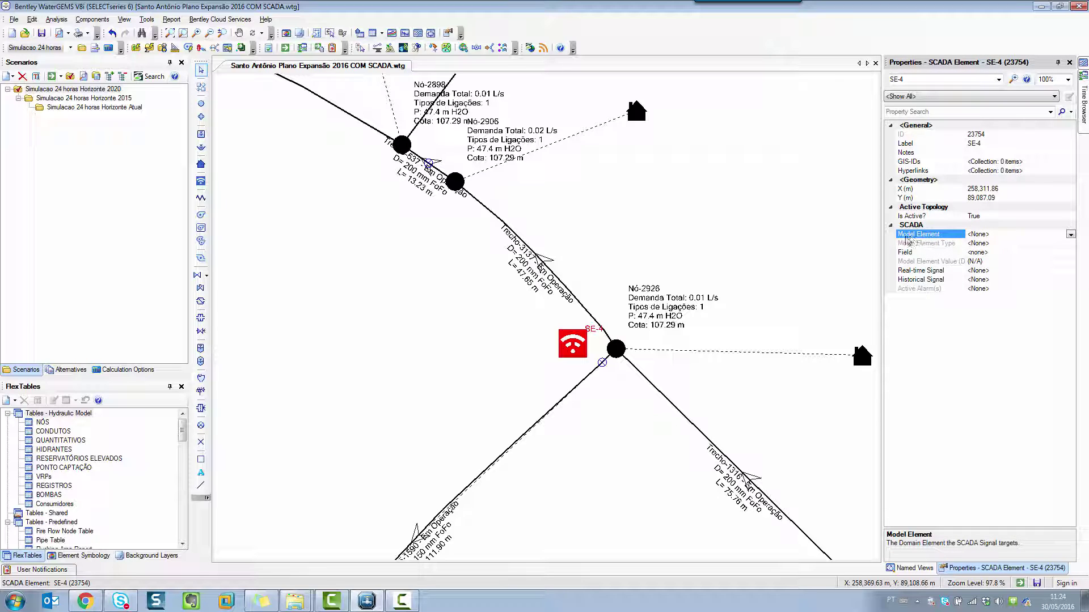
{"action": "left_click", "coordinate": [1071, 234]}
{"action": "left_click", "coordinate": [996, 250]}
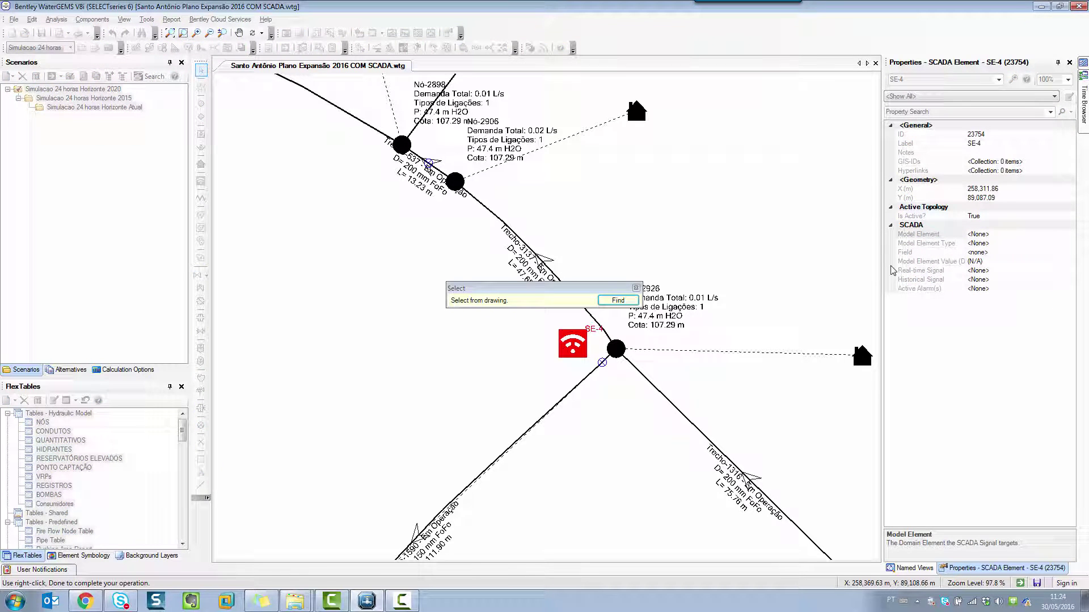
{"action": "left_click", "coordinate": [620, 354]}
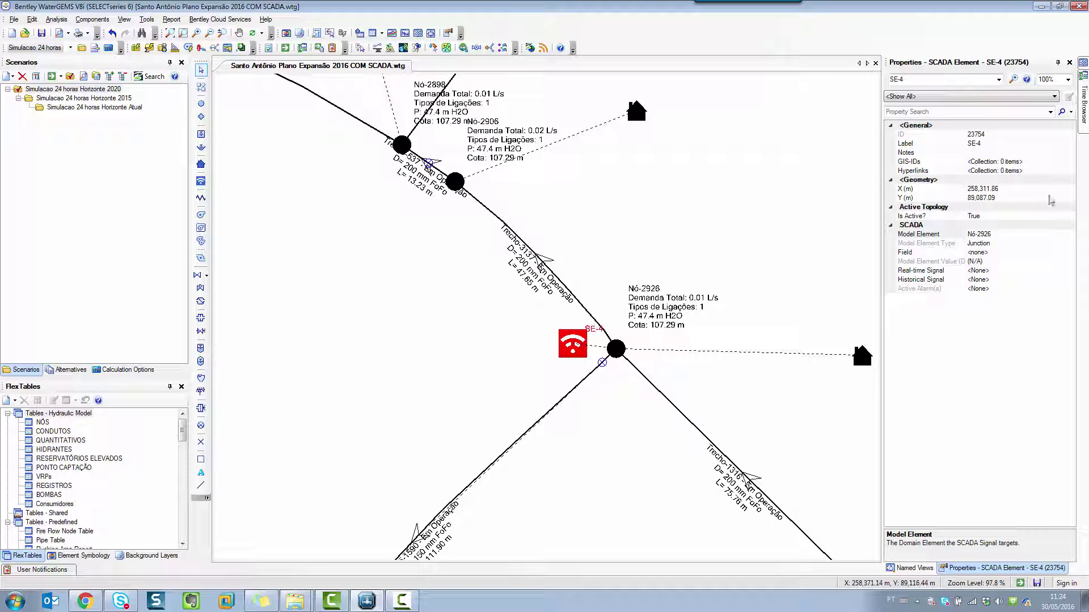
{"action": "left_click", "coordinate": [975, 254]}
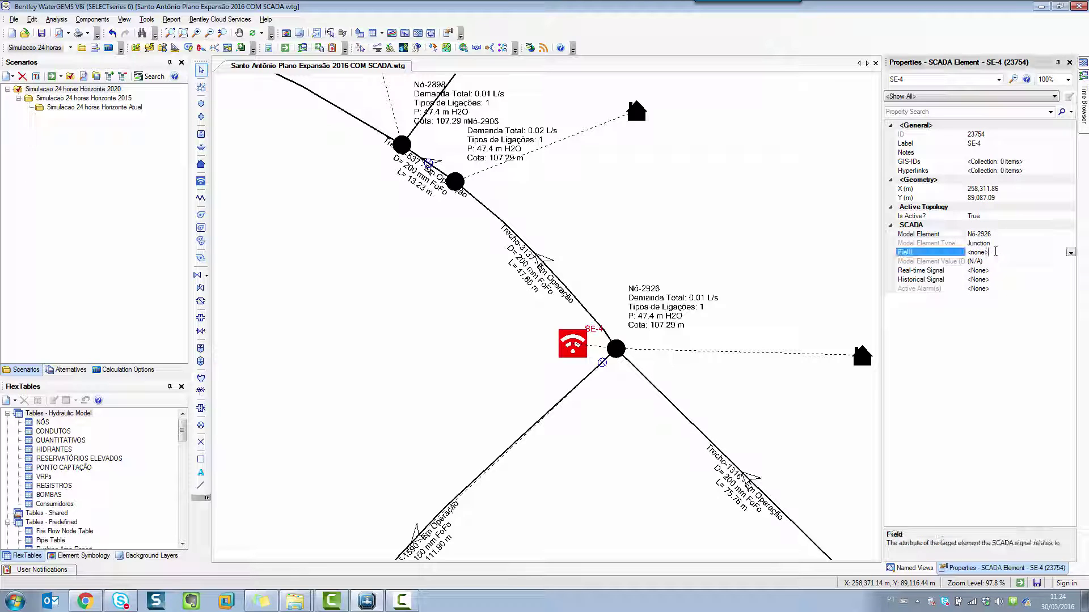
- Set SE-4's Field to Pressure (47.4 m H2O) and open the Time Browser with Ctrl+T
{"action": "left_click", "coordinate": [1070, 254]}
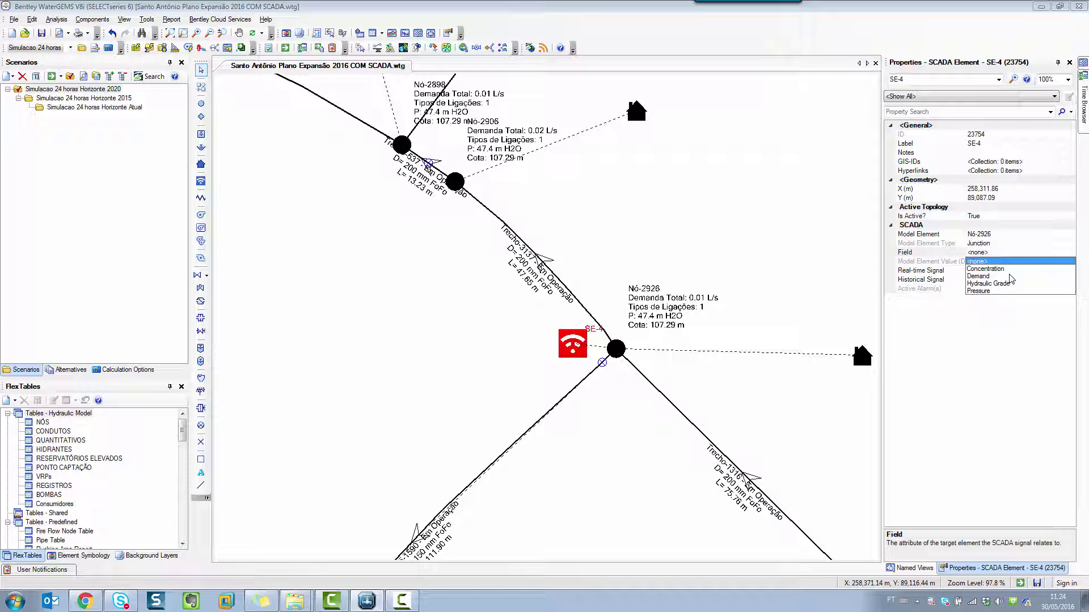
{"action": "left_click", "coordinate": [981, 291]}
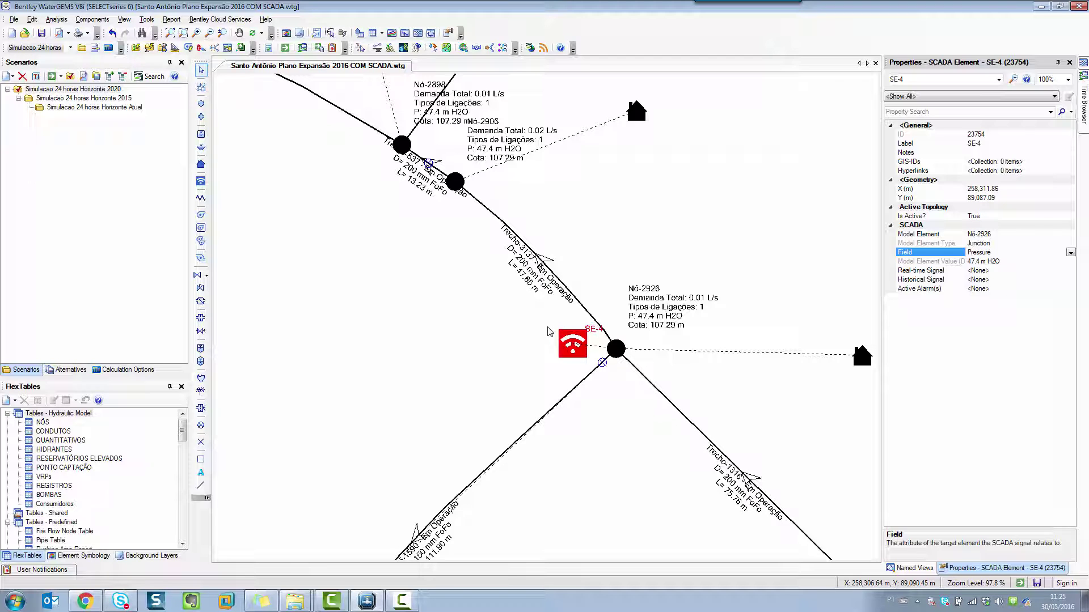
{"action": "key", "text": "ctrl+t"}
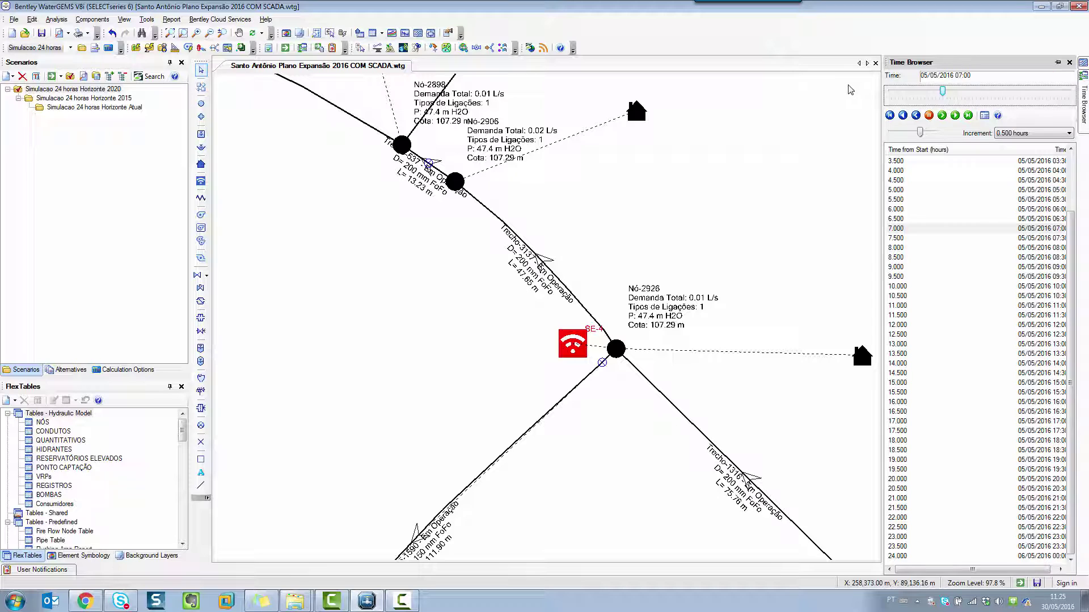
- Dock the Time Browser and rewind to 05/05/2016 00:00, where SE-4 shows 53.4 m H2O
{"action": "left_click", "coordinate": [1058, 63]}
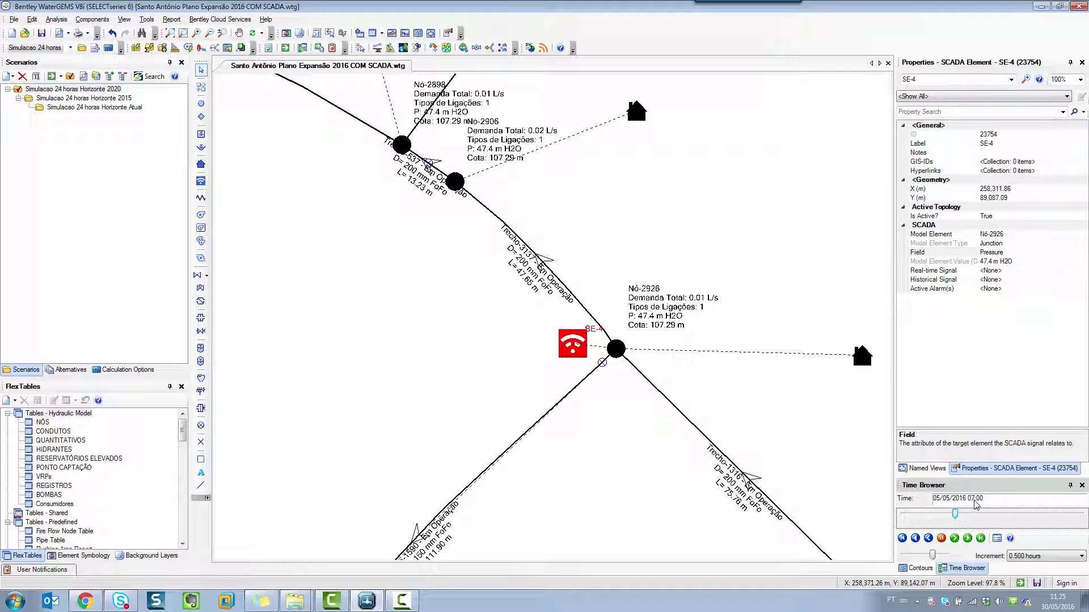
{"action": "left_click_drag", "start_coordinate": [955, 514], "coordinate": [904, 515]}
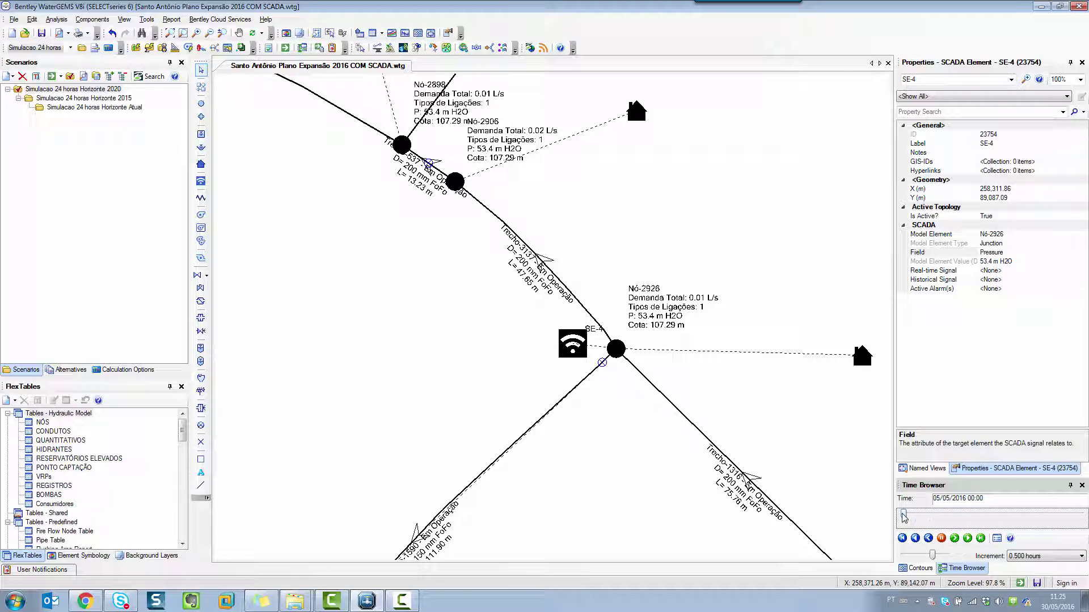
{"action": "left_click", "coordinate": [986, 262]}
{"action": "left_click_drag", "start_coordinate": [1004, 261], "coordinate": [982, 262]}
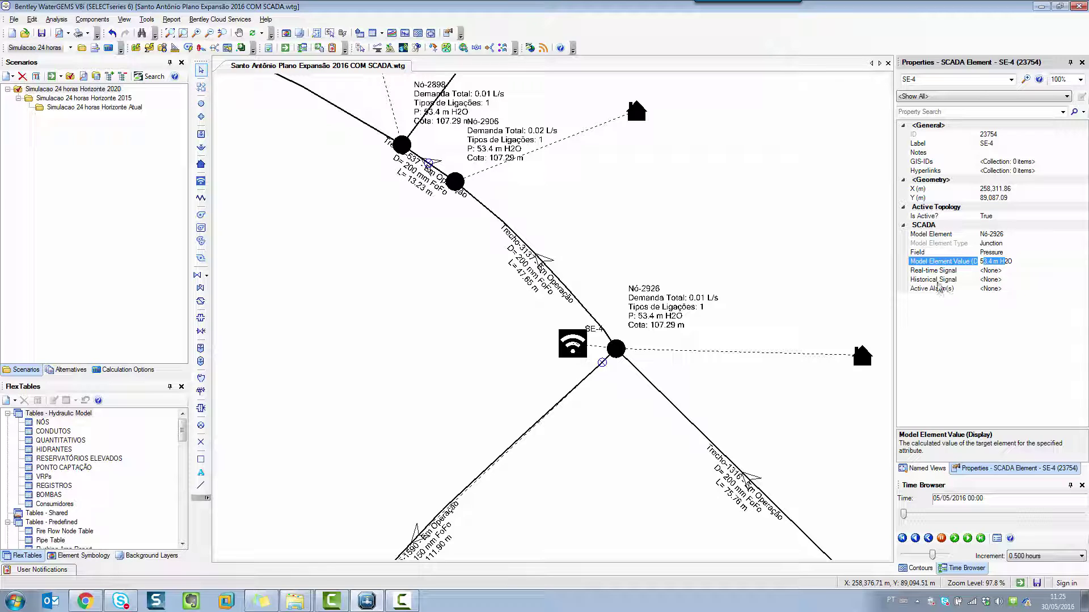
- Assign SE-4 historical signal Pressão 2926 and check 52.3 measured, 53.4 modelled, 1.12 difference
{"action": "left_click", "coordinate": [943, 282]}
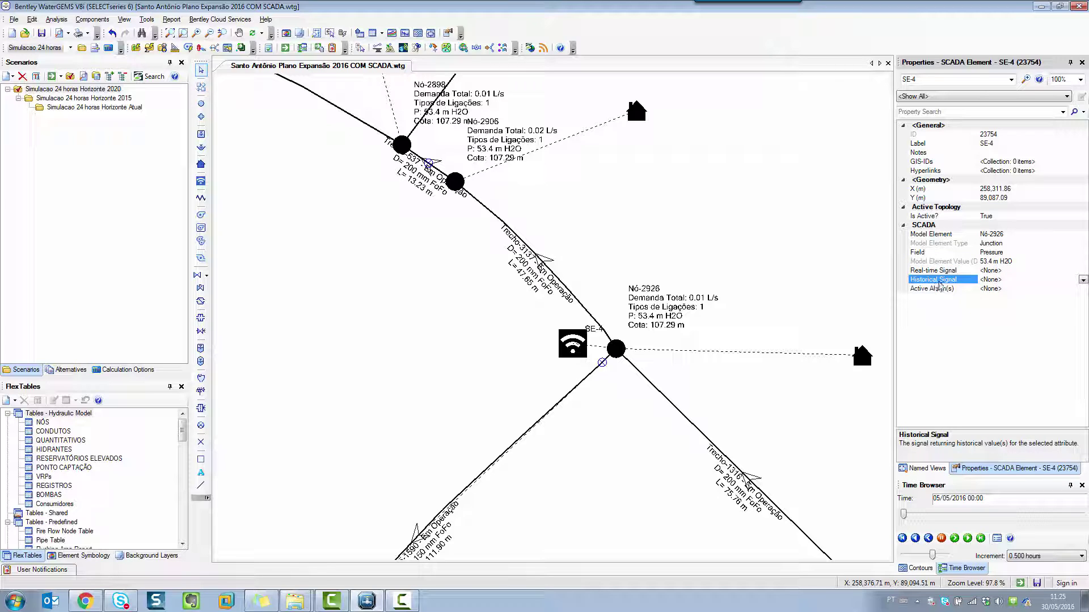
{"action": "left_click", "coordinate": [1083, 280]}
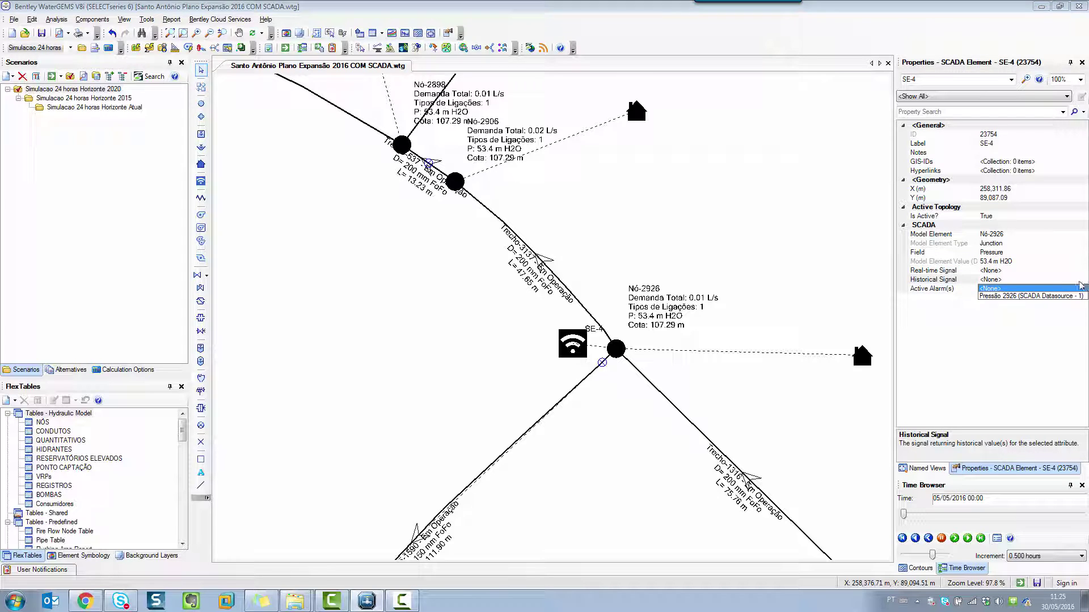
{"action": "left_click", "coordinate": [1010, 296]}
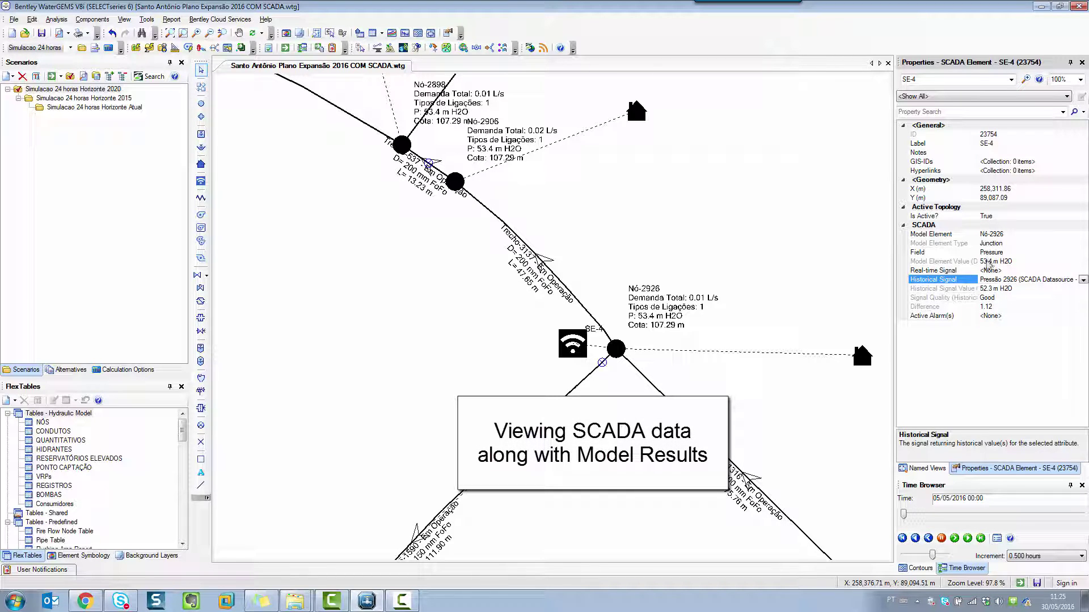
{"action": "left_click", "coordinate": [956, 262]}
{"action": "left_click", "coordinate": [952, 288]}
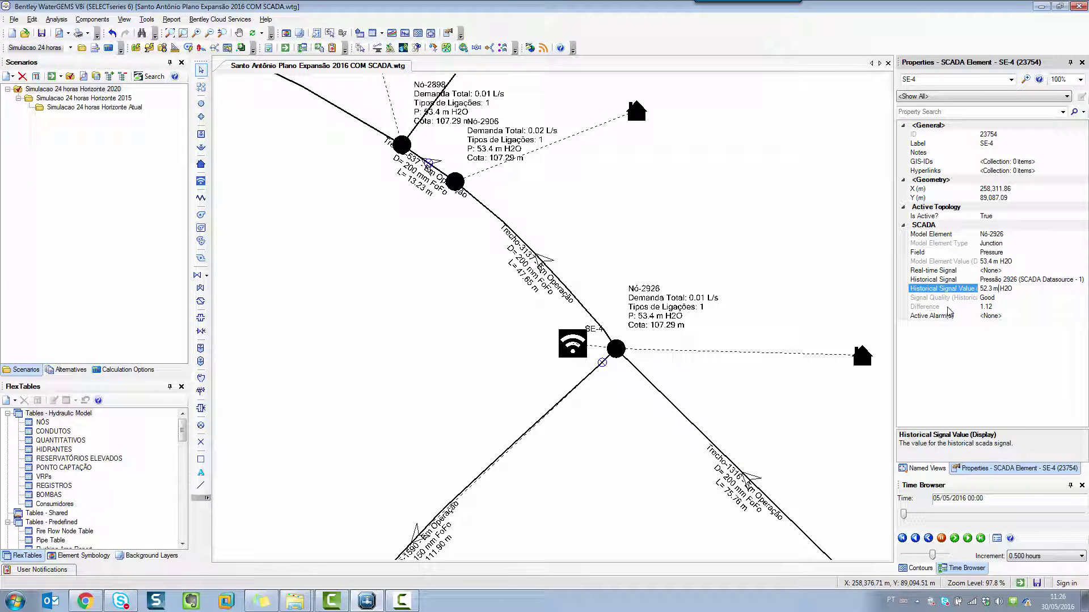
{"action": "left_click", "coordinate": [986, 308]}
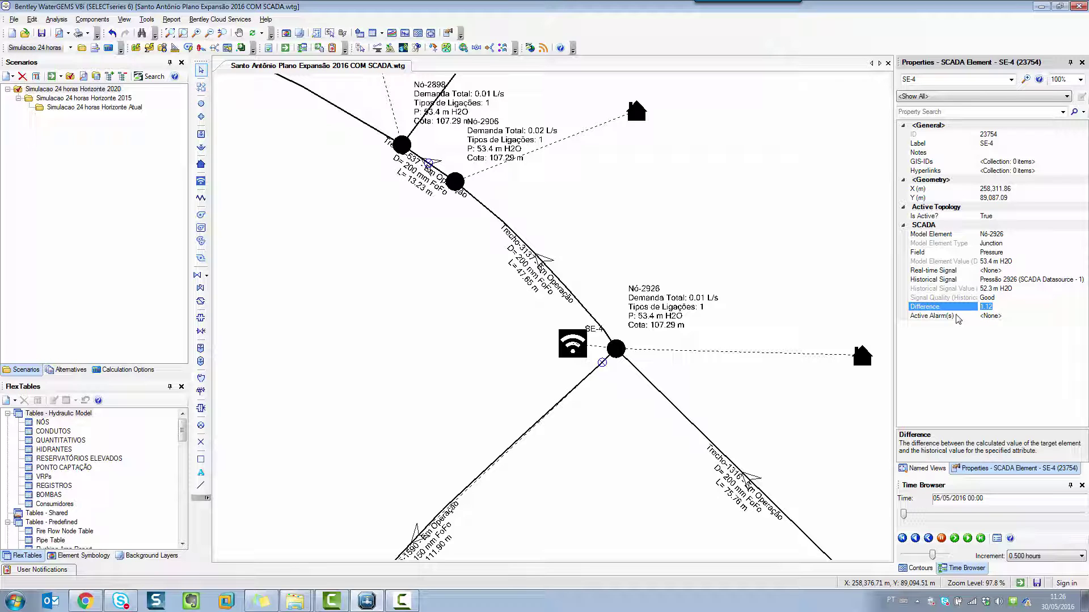
{"action": "left_click_drag", "start_coordinate": [799, 346], "coordinate": [762, 370]}
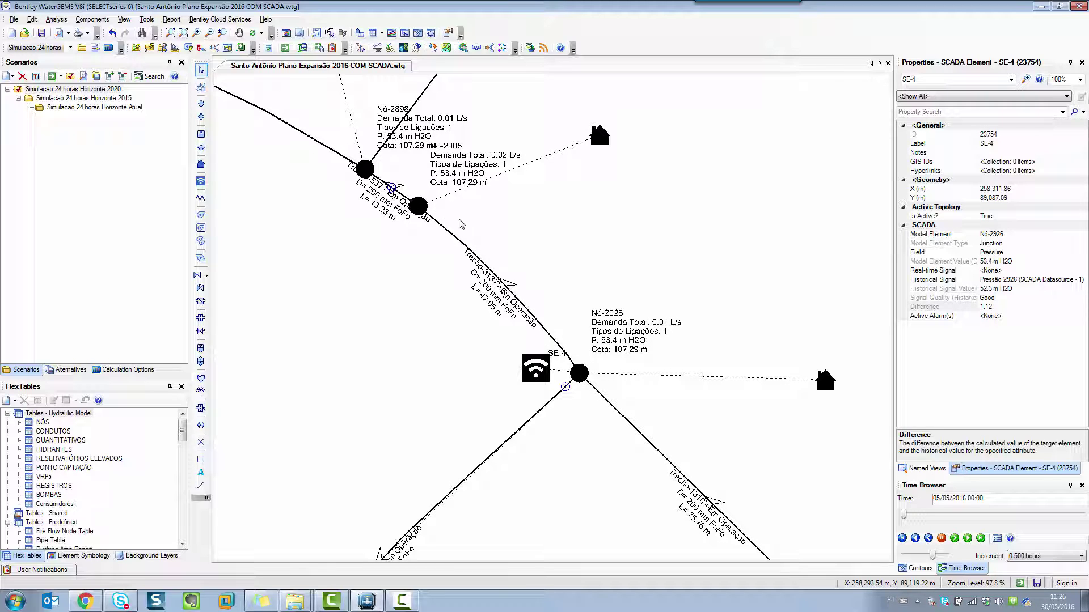
- Graph SE-4's modelled pressure against its SCADA historical signal over 05/05/2016, then close it
{"action": "left_click", "coordinate": [536, 372]}
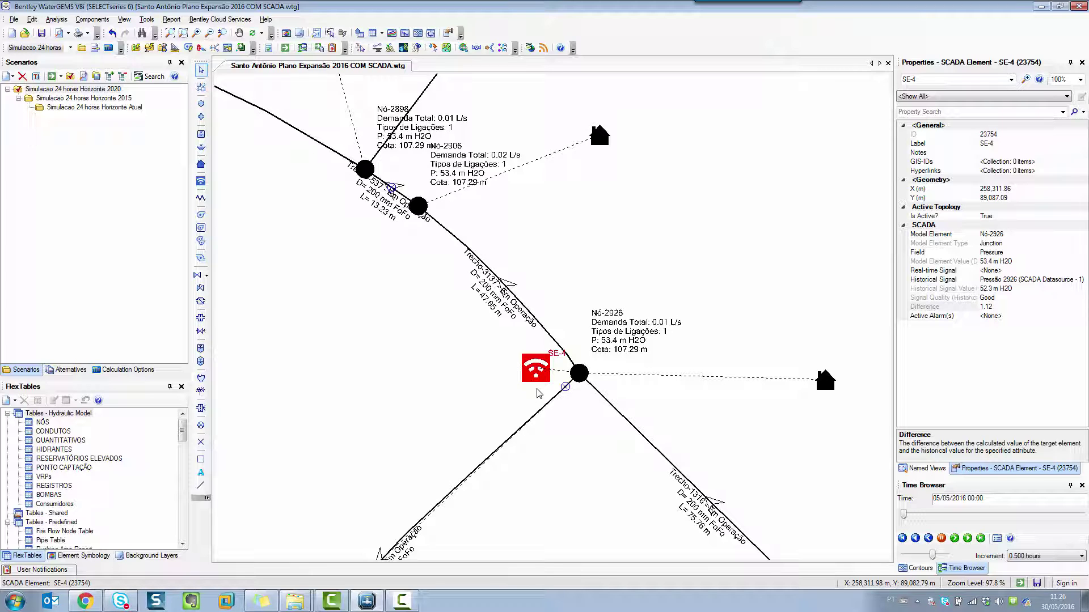
{"action": "right_click", "coordinate": [538, 362]}
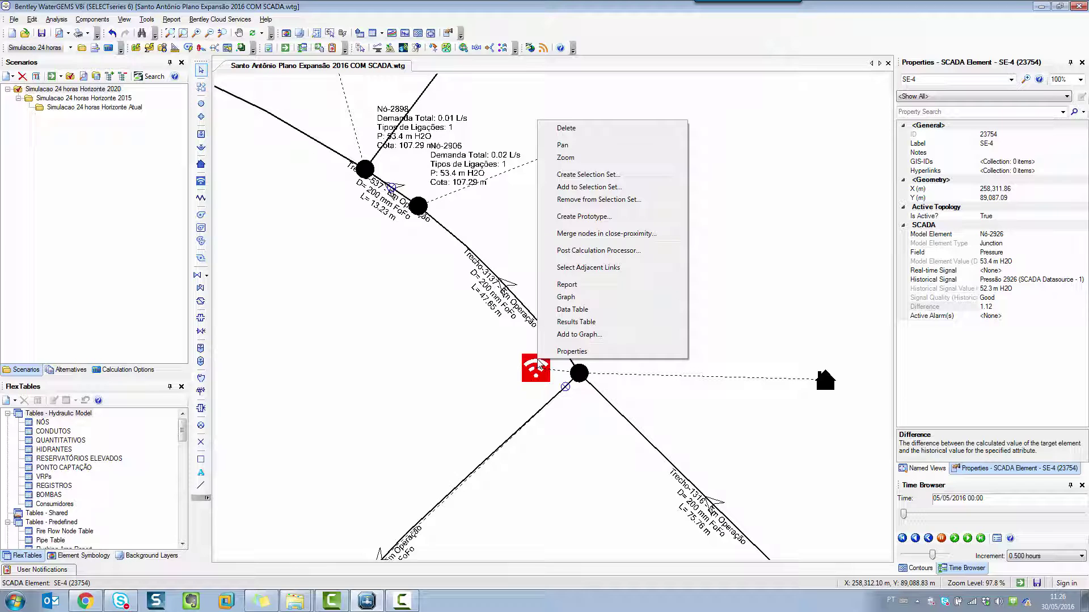
{"action": "left_click", "coordinate": [577, 299]}
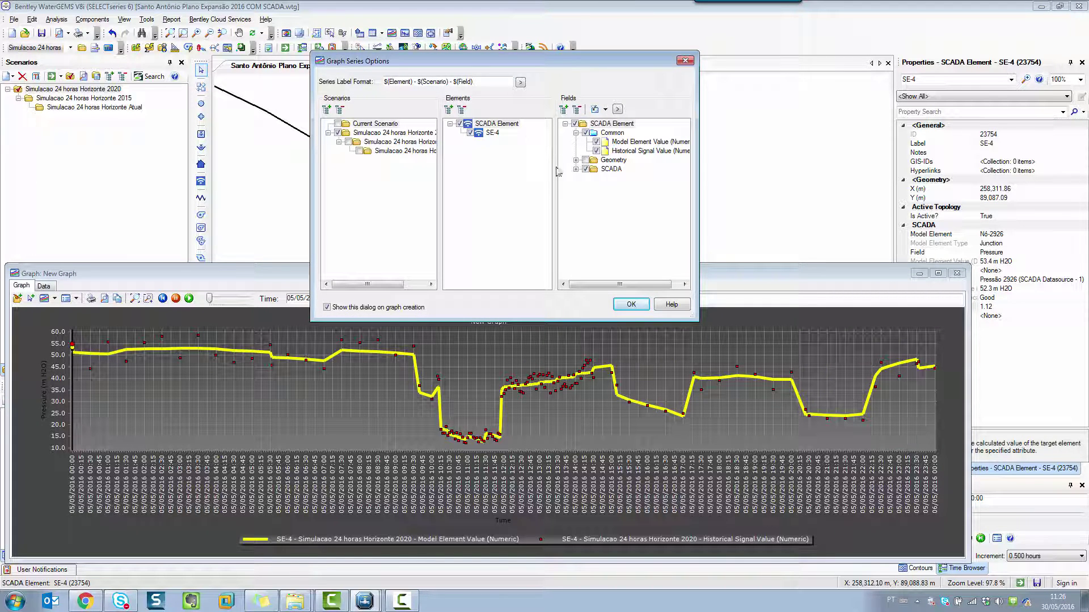
{"action": "left_click_drag", "start_coordinate": [564, 64], "coordinate": [615, 77]}
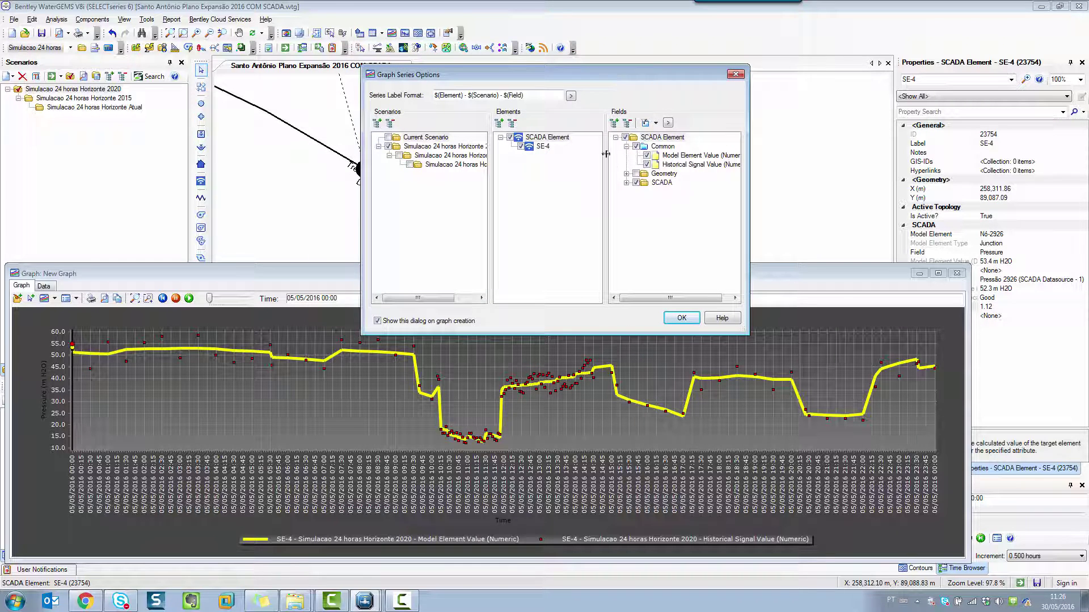
{"action": "double_click", "coordinate": [643, 182]}
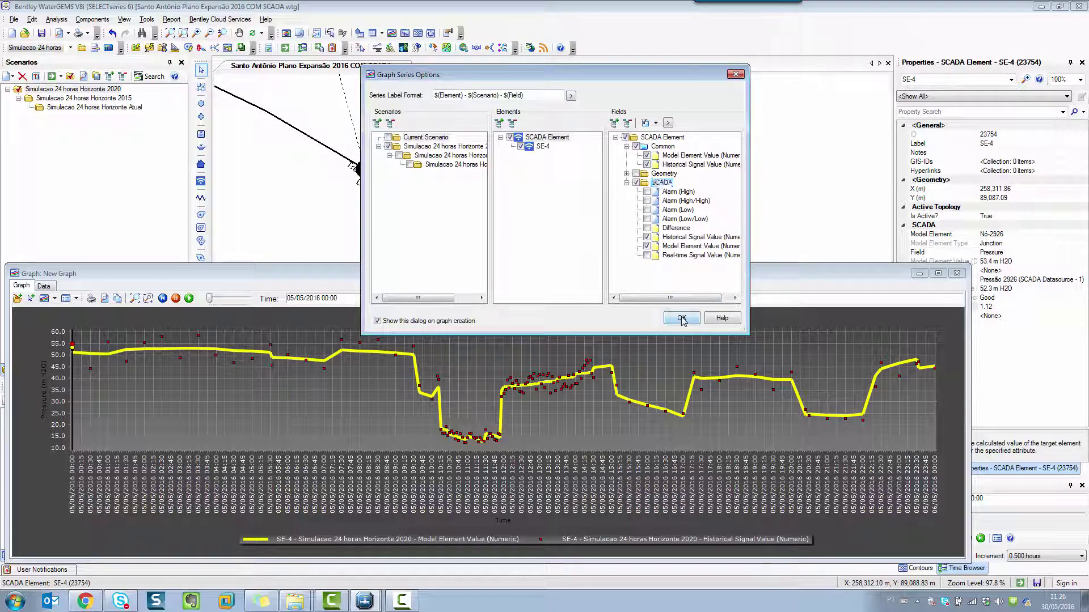
{"action": "left_click", "coordinate": [681, 318]}
{"action": "left_click_drag", "start_coordinate": [604, 271], "coordinate": [669, 155]}
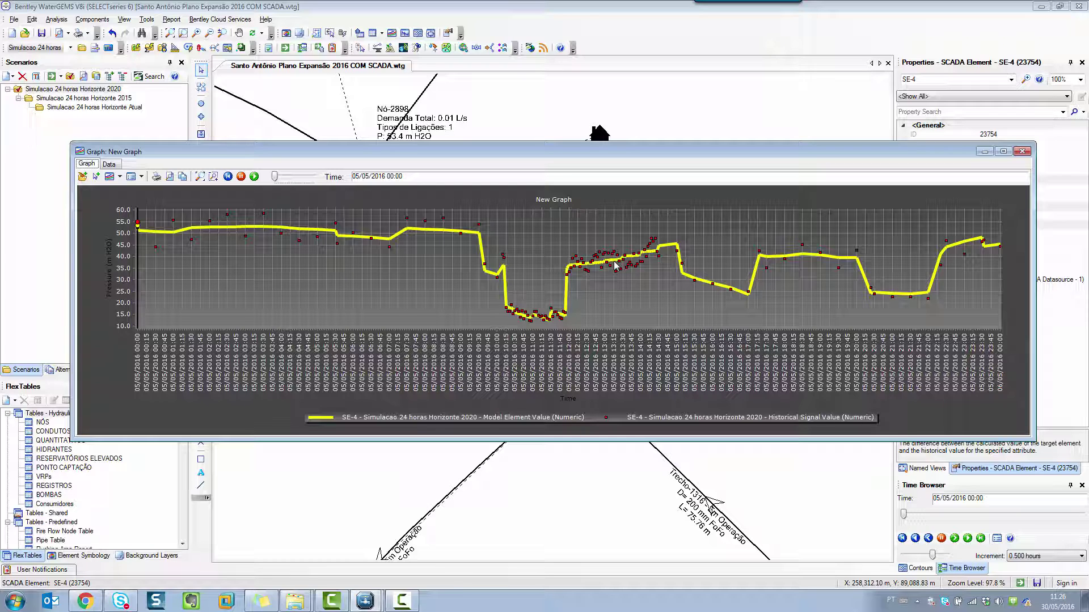
{"action": "left_click", "coordinate": [1022, 152]}
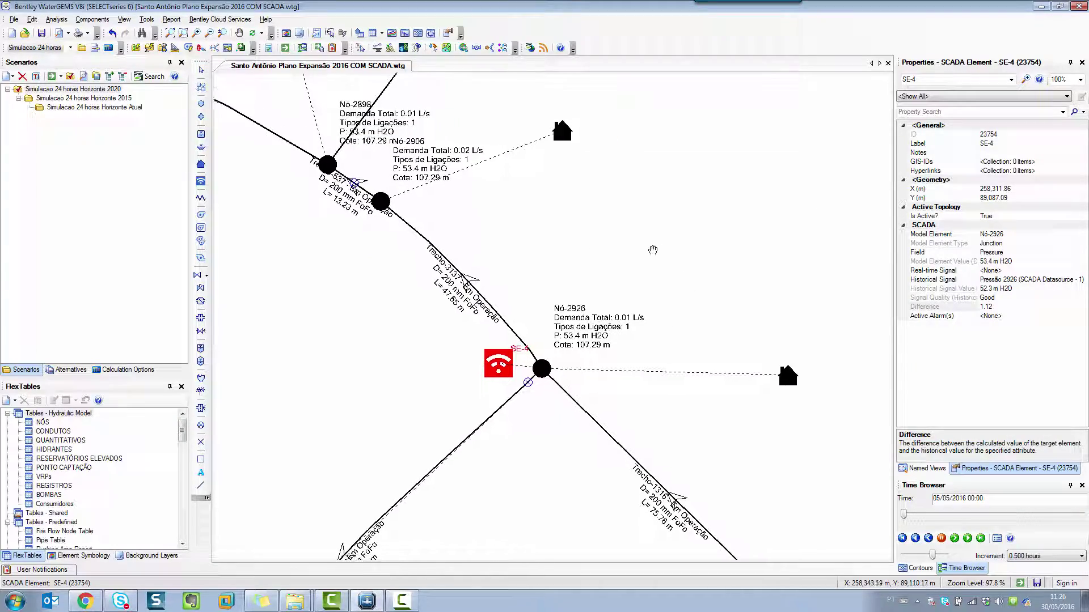